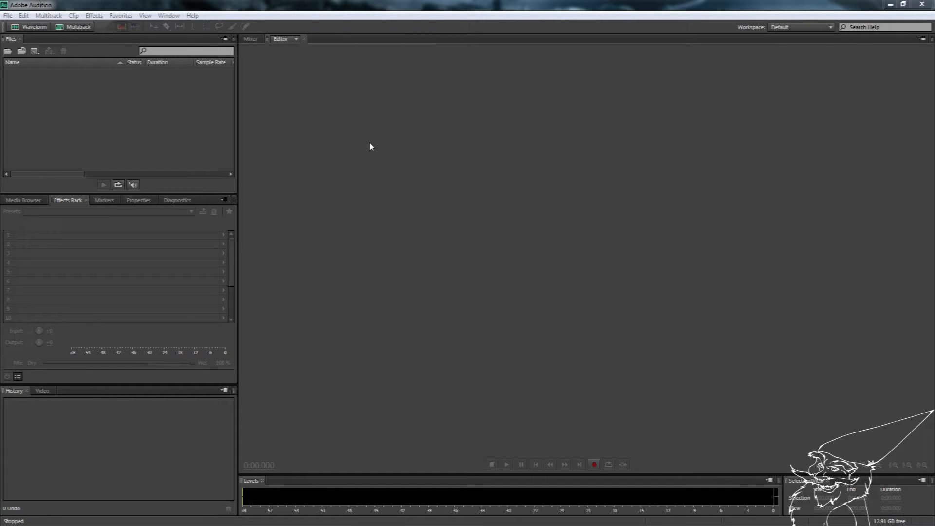
click(253, 39)
click(272, 40)
click(246, 38)
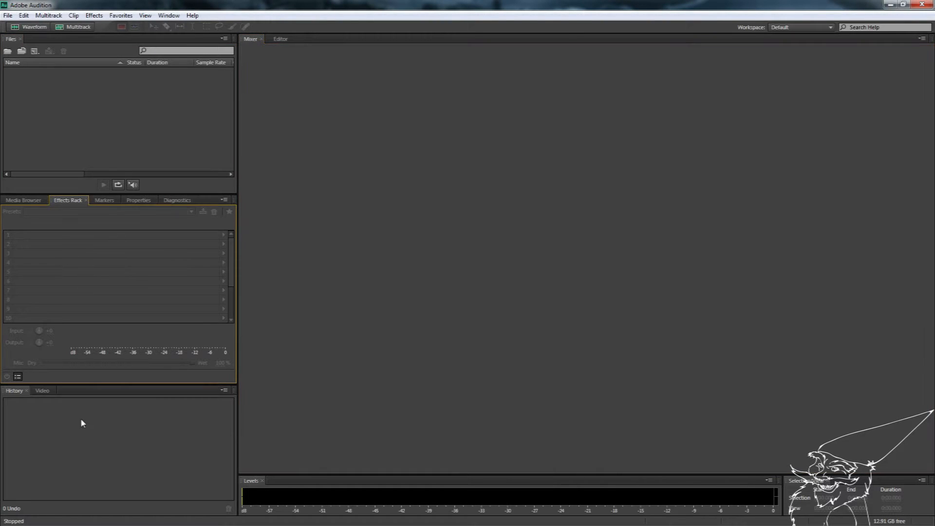
- Start a new multitrack session and name it Tutorial
click(7, 15)
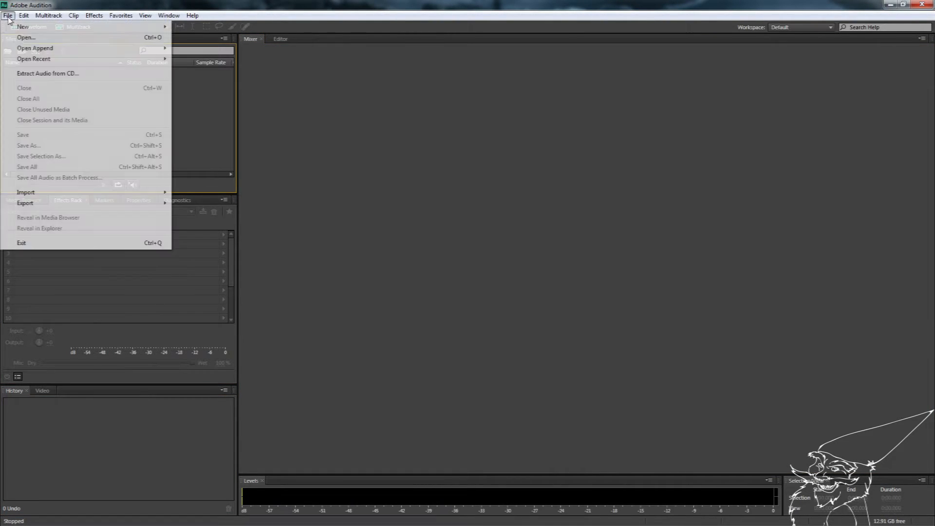
mouse_move(127, 30)
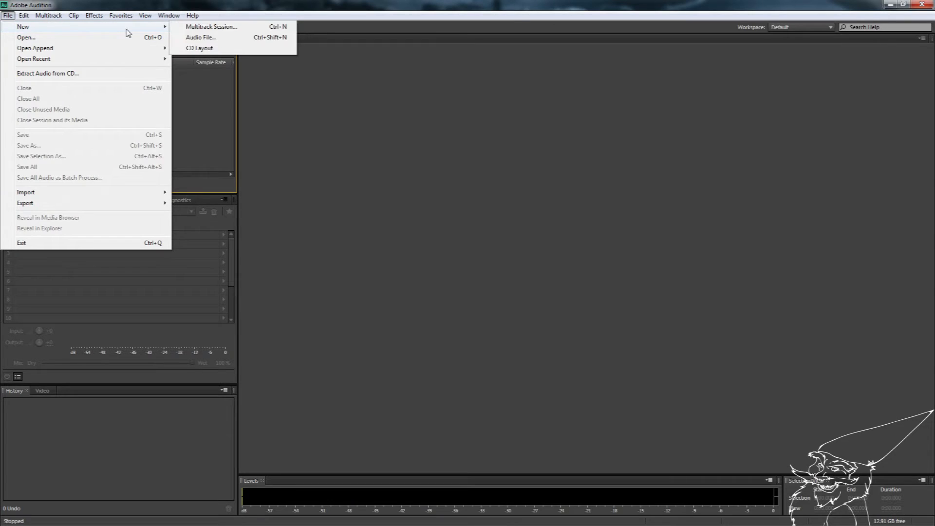
click(210, 27)
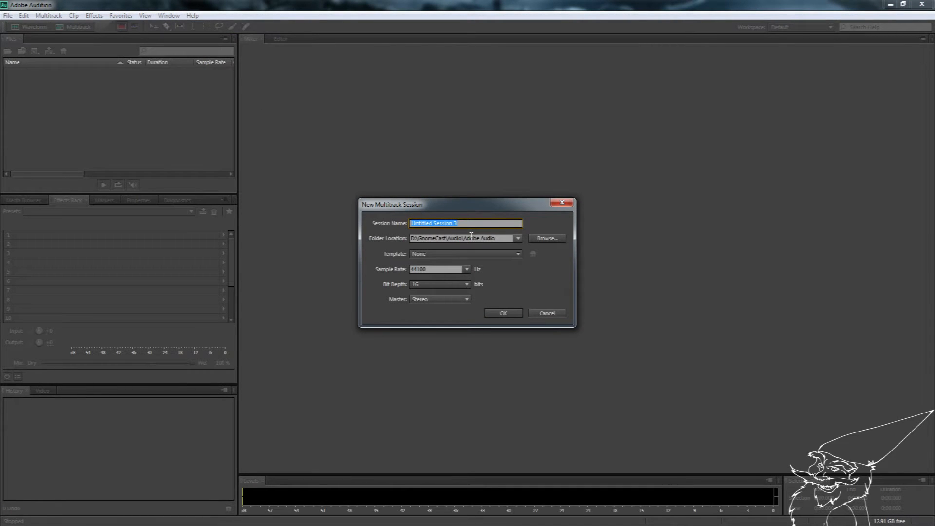
text(Tutorial)
- Set the session's sample rate to 48000 Hz and bit depth to 32 (float), keep the Stereo master, and create it
click(467, 270)
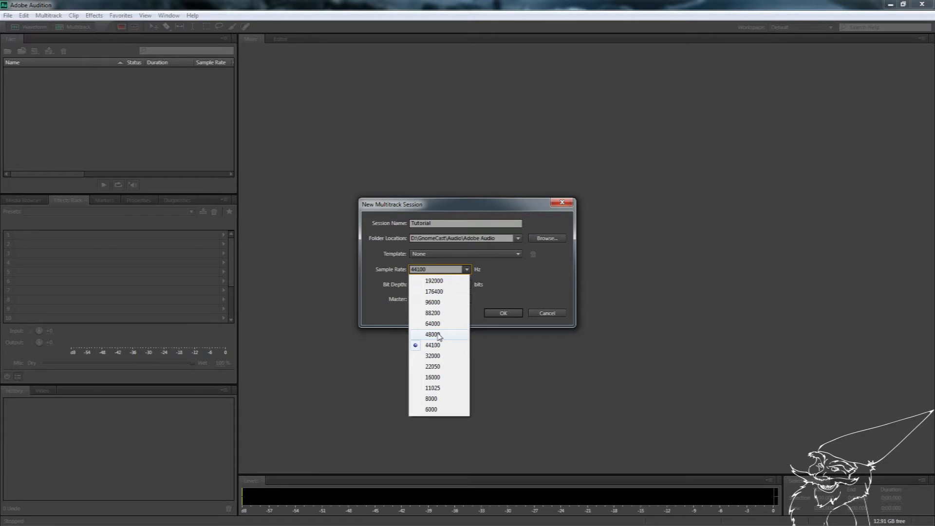
click(438, 335)
click(465, 285)
click(441, 296)
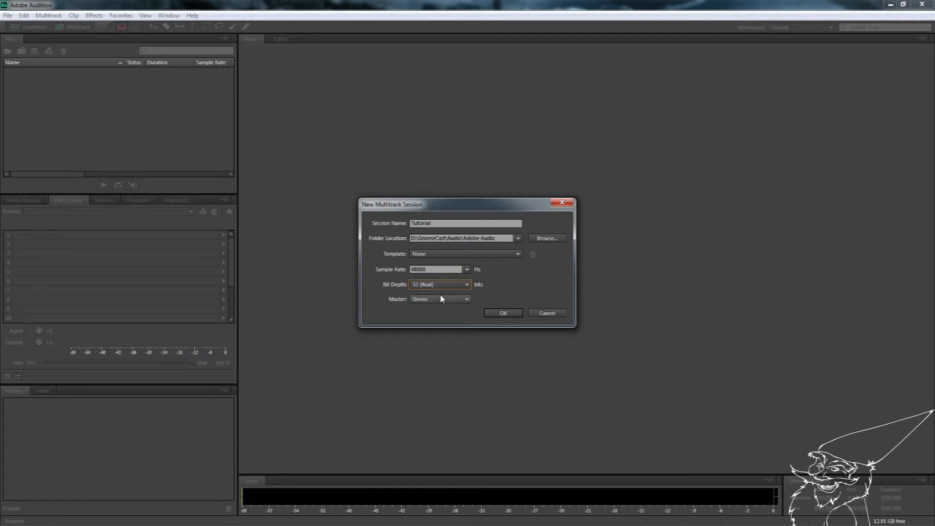
click(469, 300)
click(468, 301)
click(505, 314)
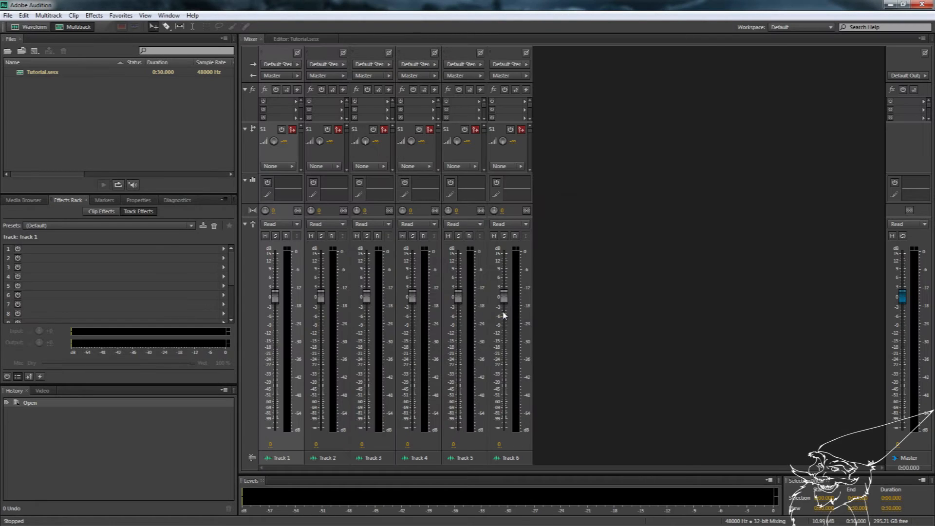
- Show the session's tracks in the editor and change the audio hardware device class to MME, accepting the device change
click(287, 42)
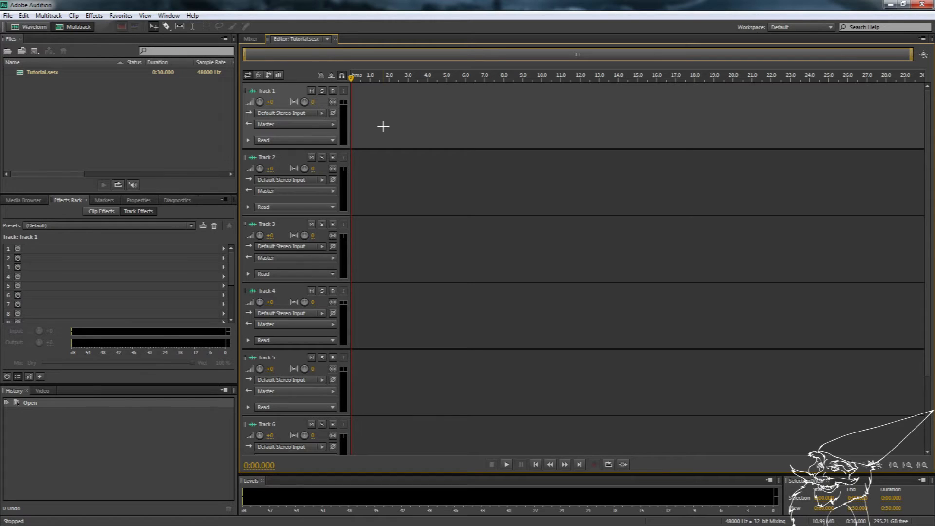
click(23, 17)
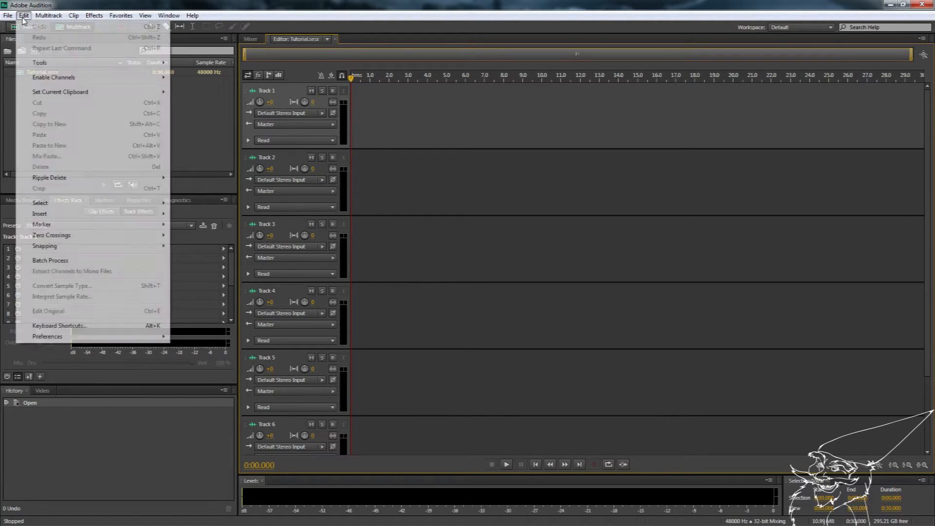
mouse_move(93, 337)
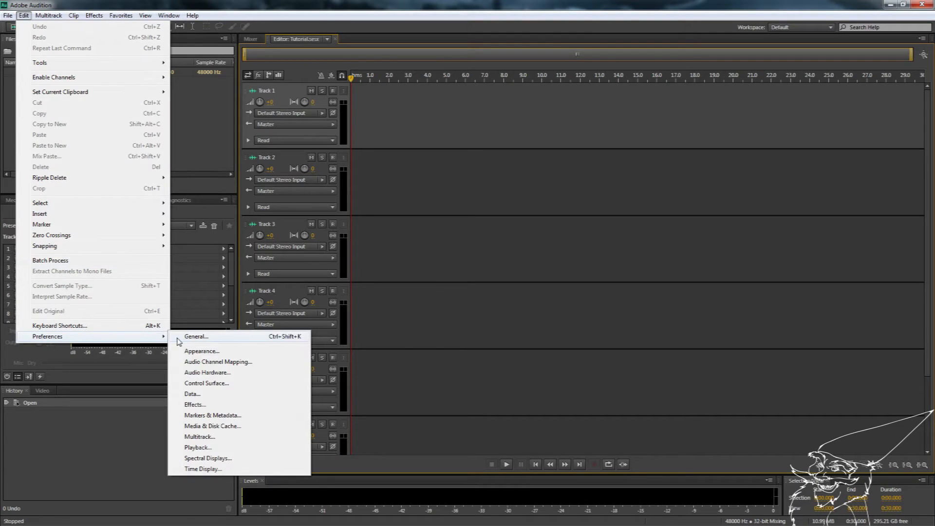
click(205, 373)
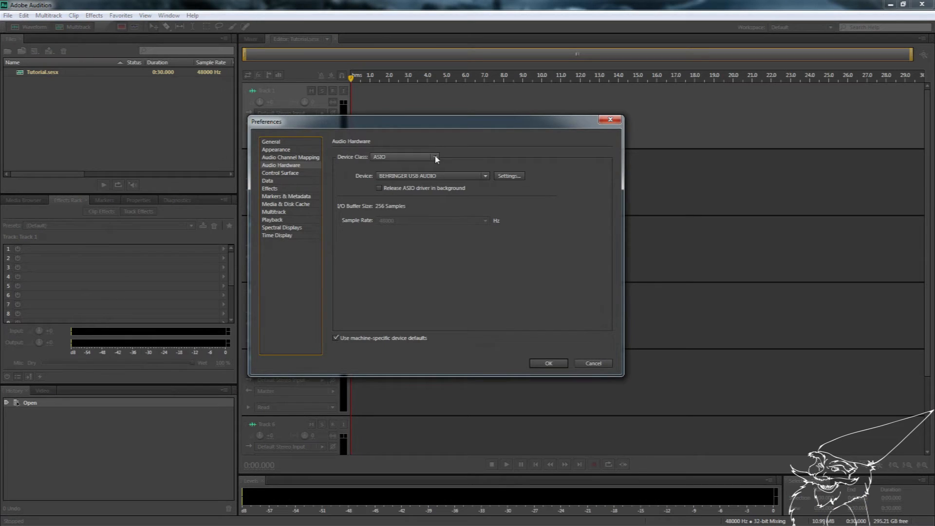
click(438, 157)
click(401, 180)
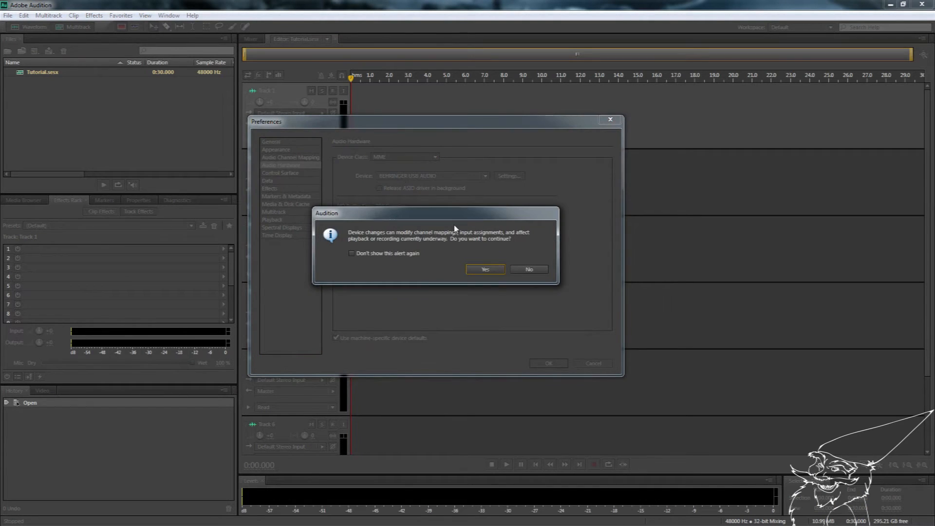
click(484, 269)
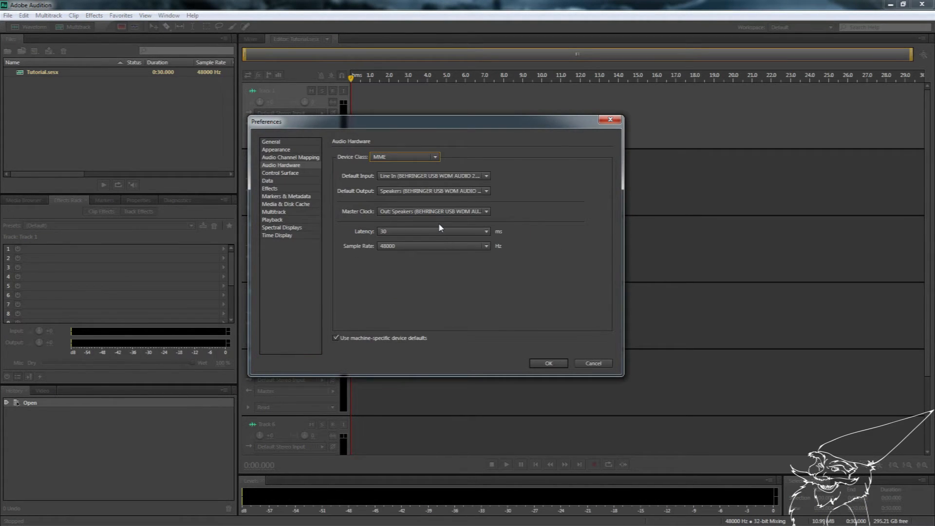
- Keep the BEHRINGER USB WDM AUDIO line in and speakers as default input and output, and apply the audio hardware preferences
click(488, 177)
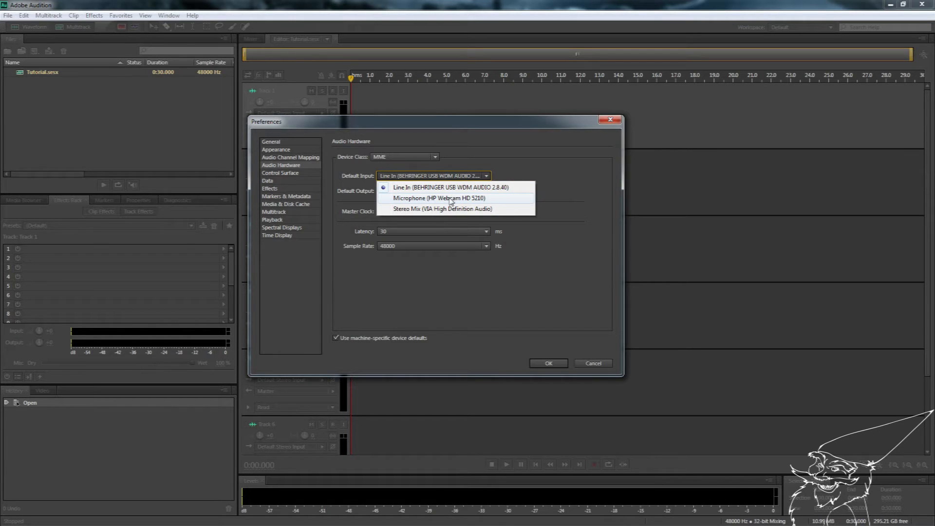
click(488, 178)
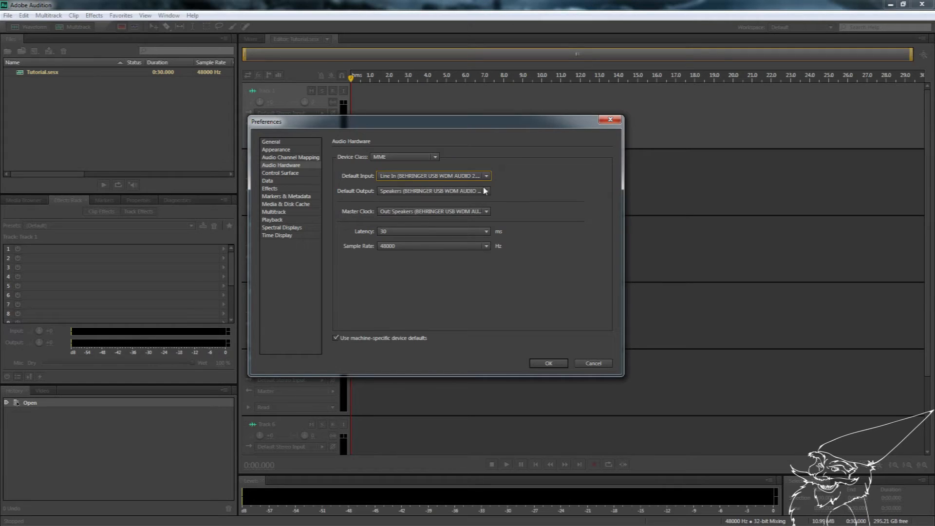
click(485, 192)
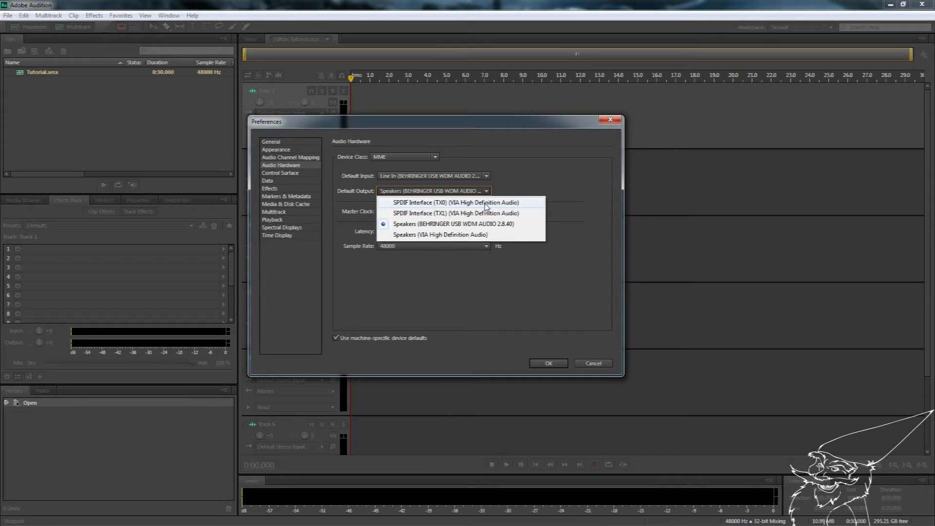
click(488, 191)
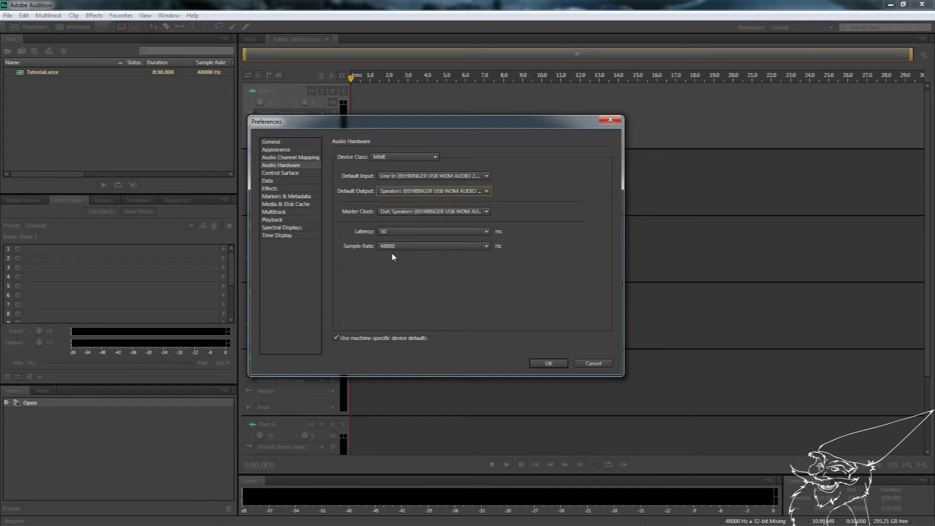
click(546, 361)
click(554, 366)
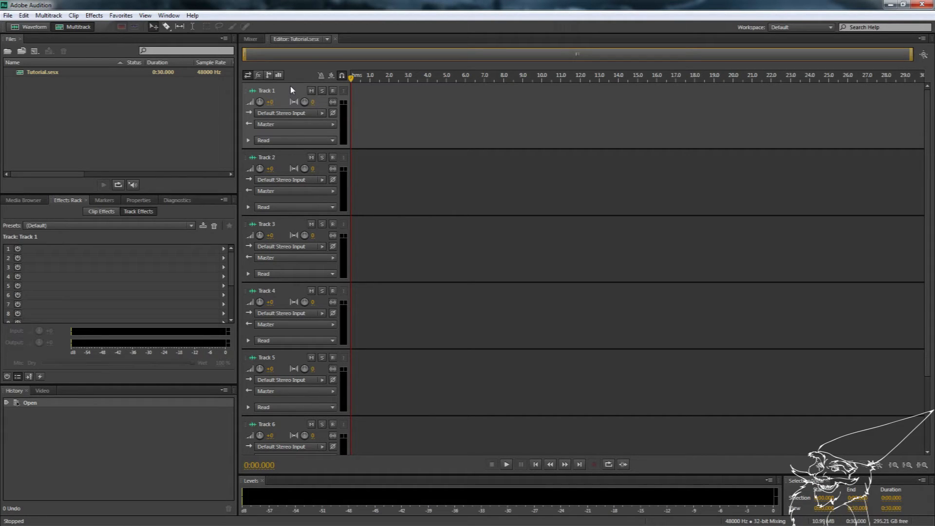
- Set Track 1's input to the mono channel [01M] Line In (BEHRINGER USB WDM AUDIO 2.8.40) 1
click(322, 113)
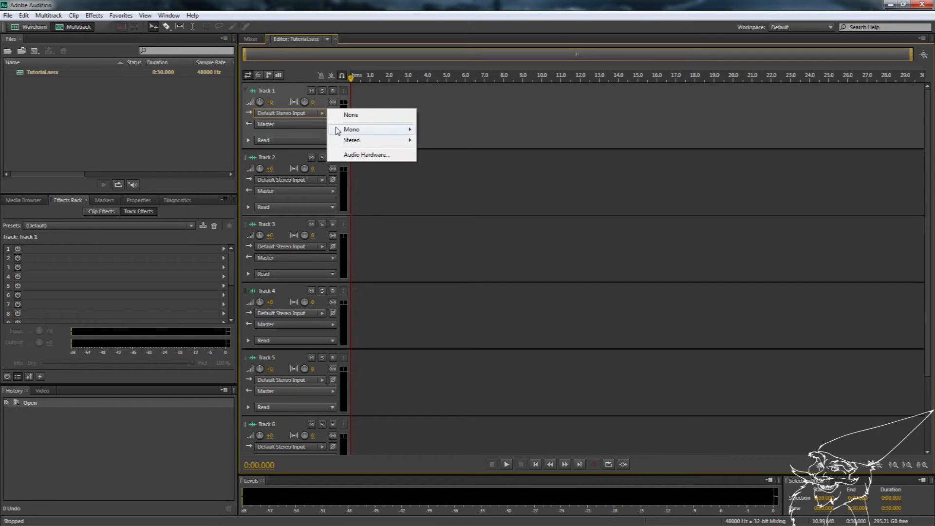
mouse_move(368, 143)
click(454, 130)
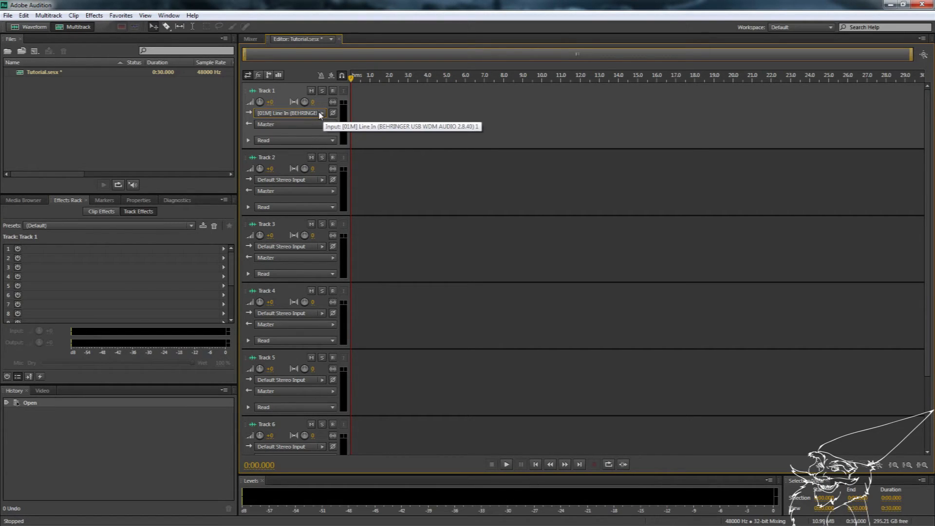
- Arm Track 1 and record a short voice clip on it from the start of the timeline
click(333, 91)
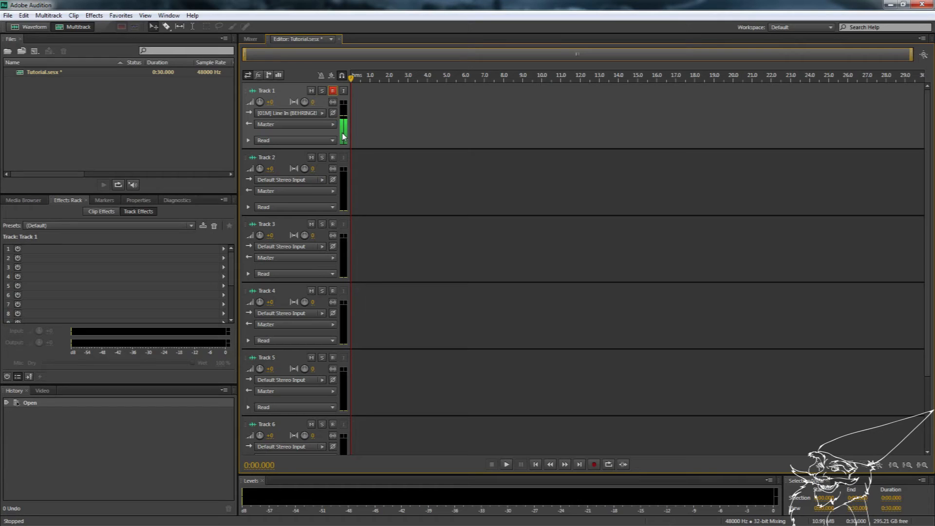
click(595, 465)
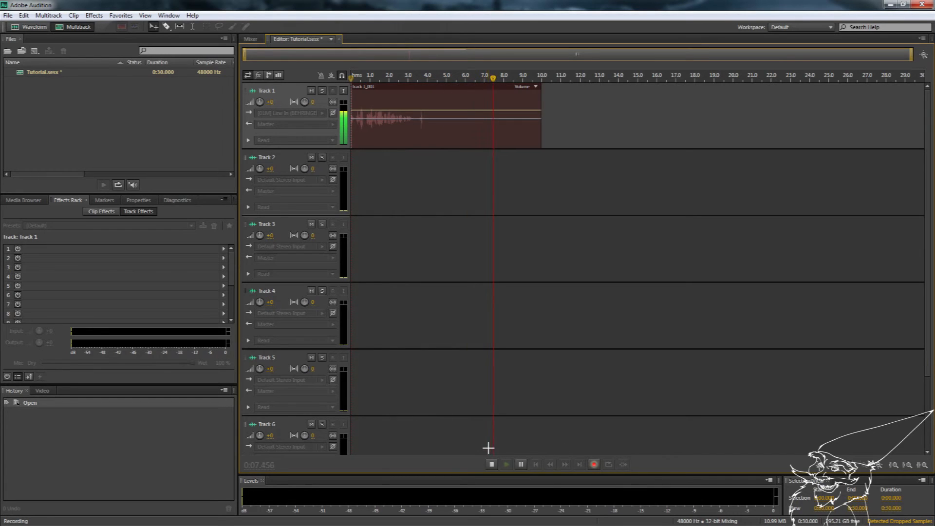
click(492, 464)
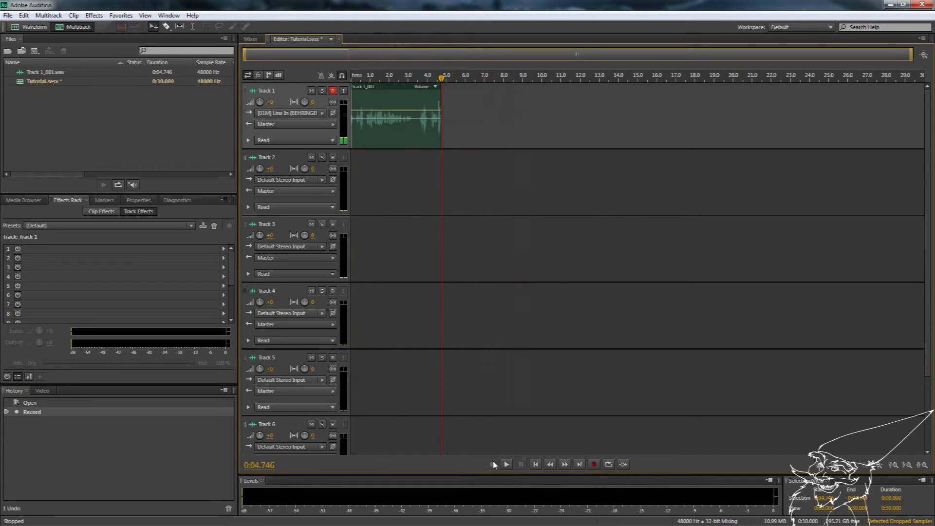
- Move the recorded clip onto Track 2 at about 6 seconds and split it with the Razor tool at about 8.8 seconds
drag(387, 142, 514, 206)
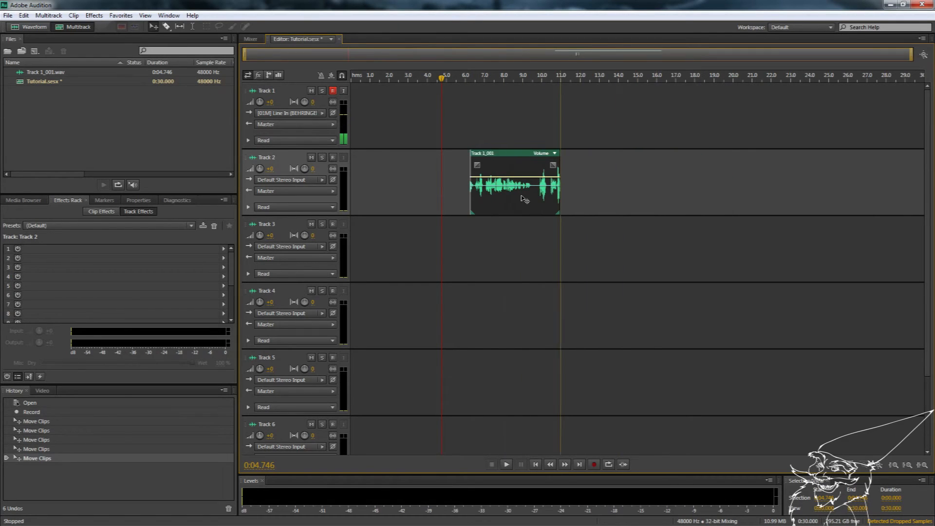
click(166, 27)
click(519, 195)
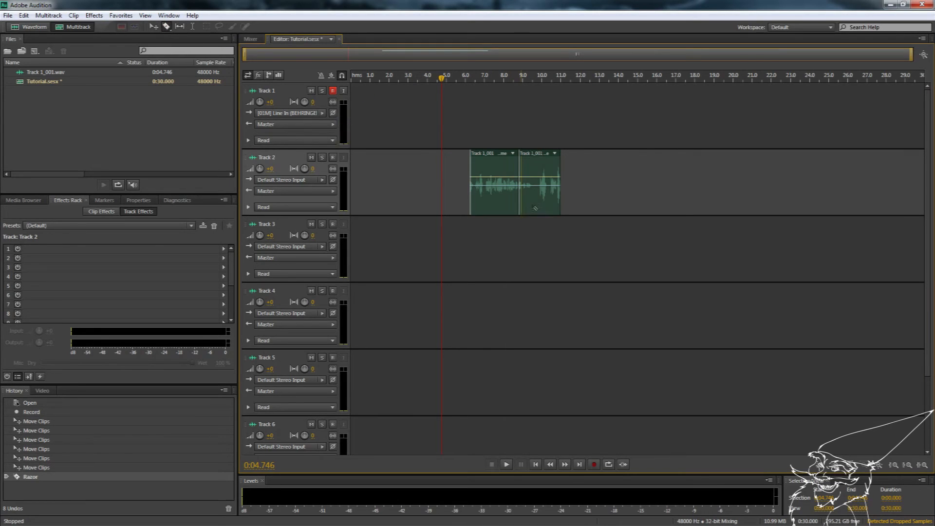
- Move the second piece of the split clip directly in front of the first piece on Track 2
click(153, 27)
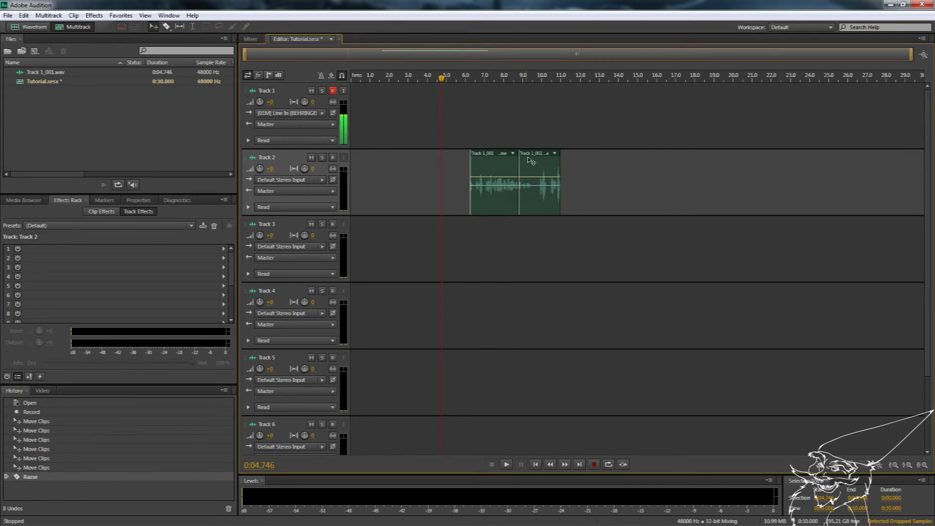
drag(538, 160, 445, 168)
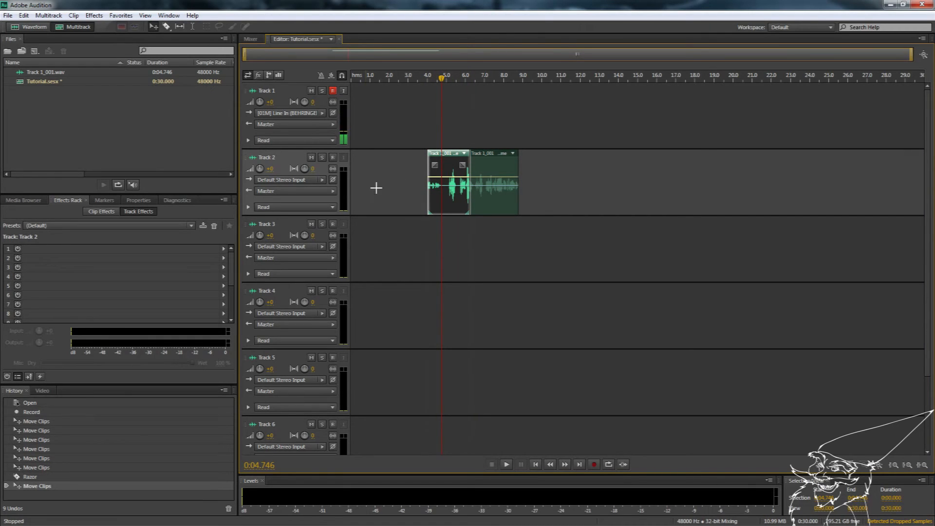
click(4, 5)
click(8, 15)
click(8, 15)
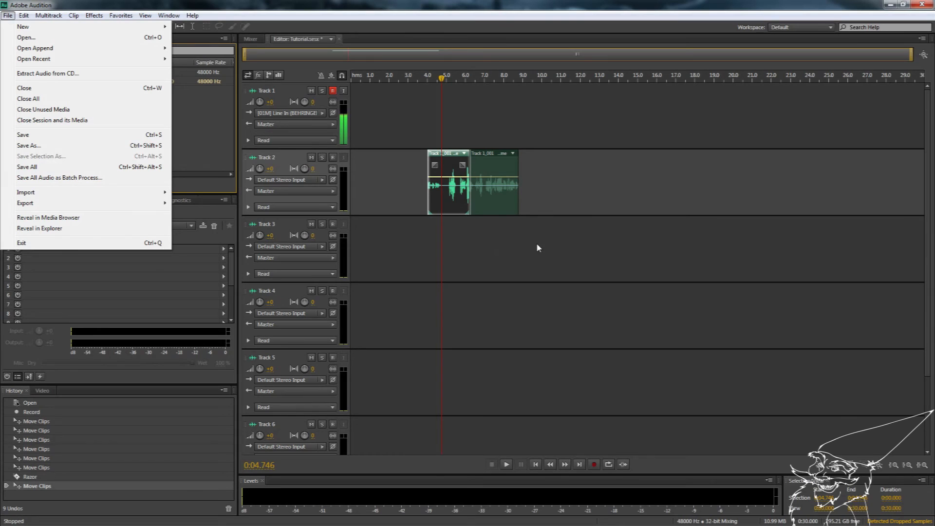
click(525, 198)
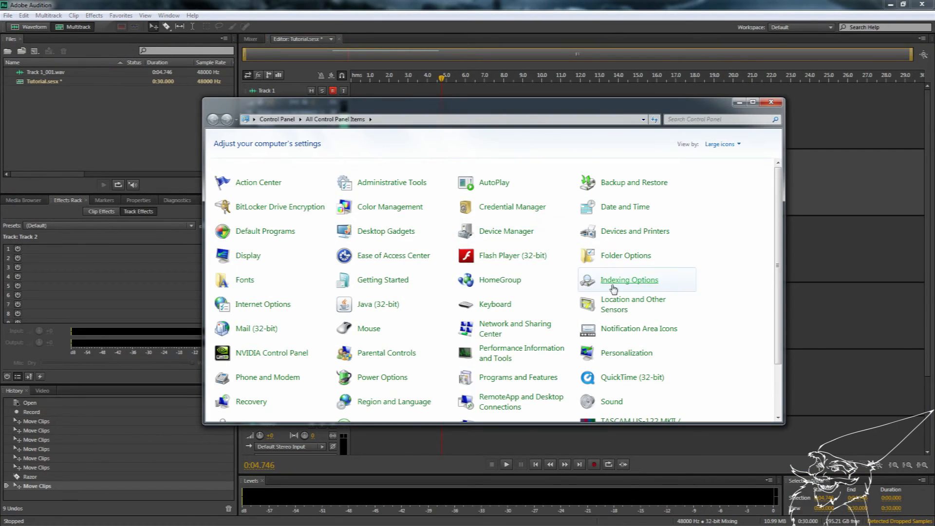
- In the Windows Control Panel's Sound settings, set the BEHRINGER speakers' default format to 16 bit, 48000 Hz (DVD Quality)
scroll(611, 303, down, 2)
click(611, 357)
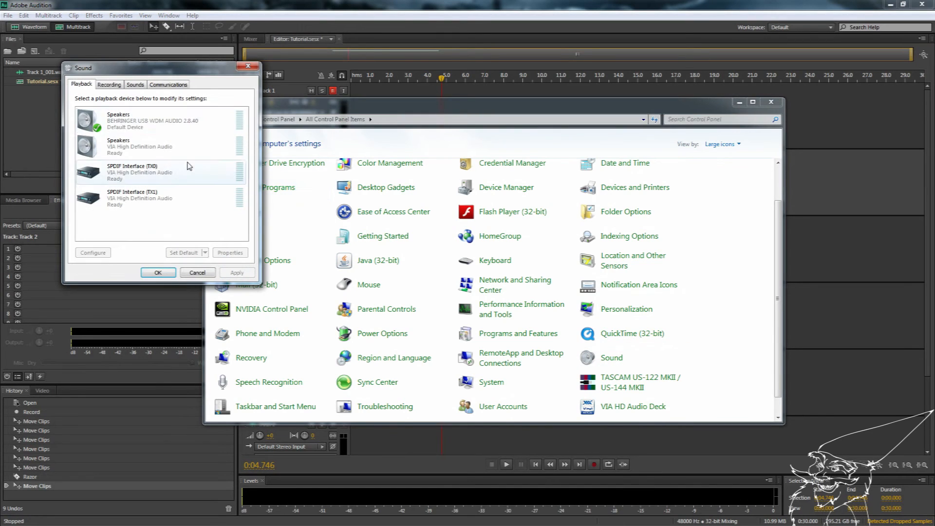
click(118, 121)
double_click(118, 121)
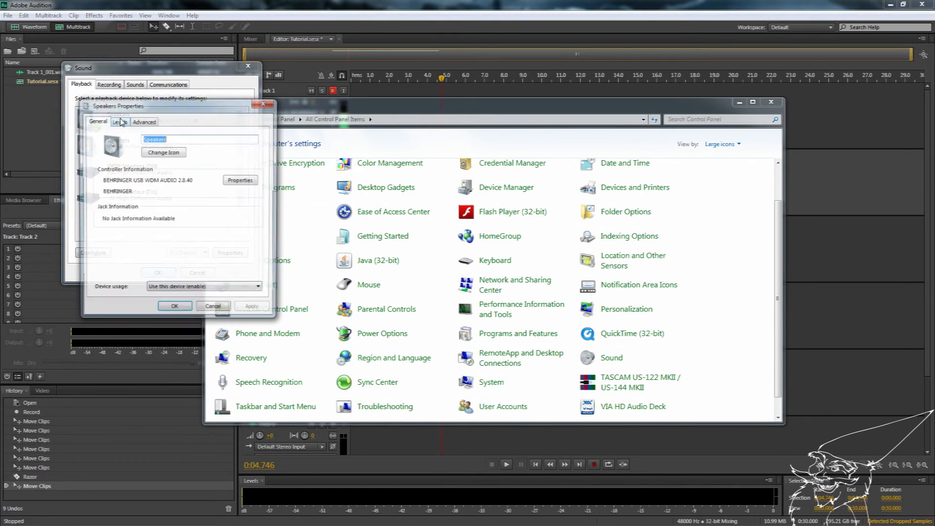
click(148, 120)
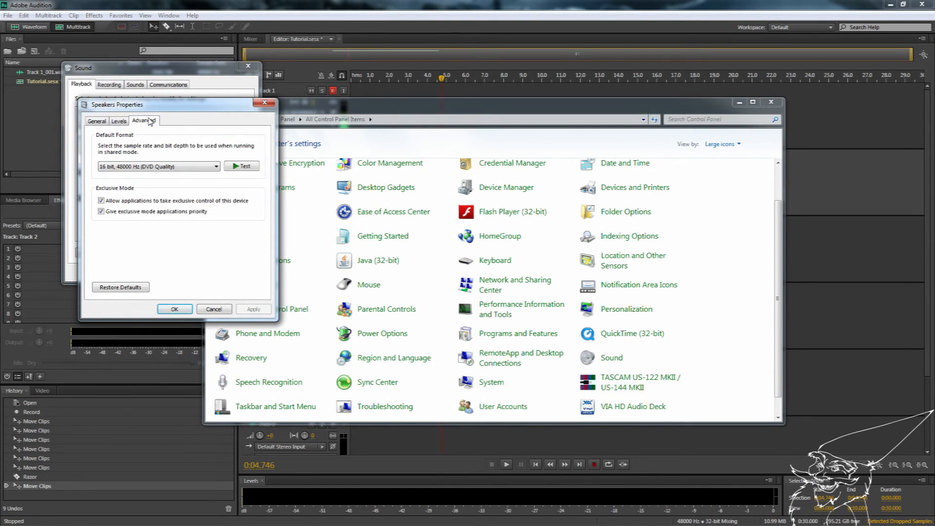
click(217, 166)
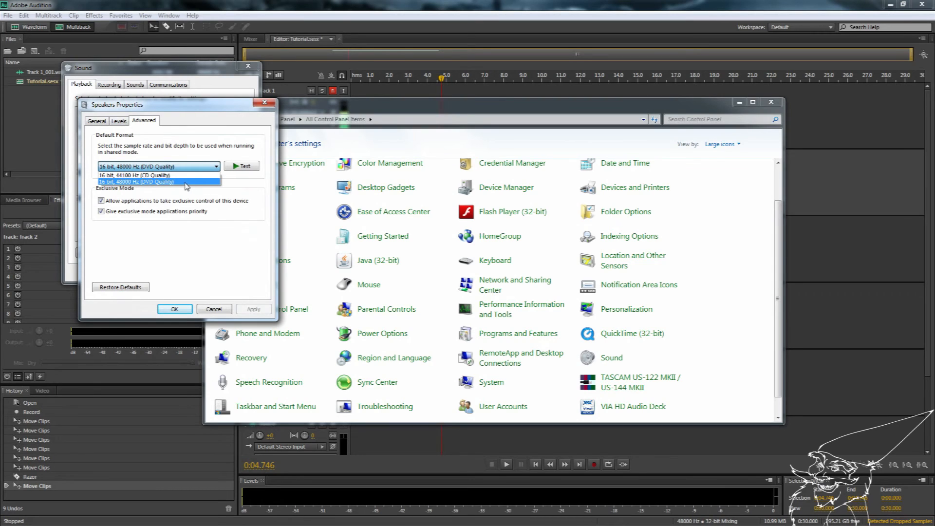
click(121, 183)
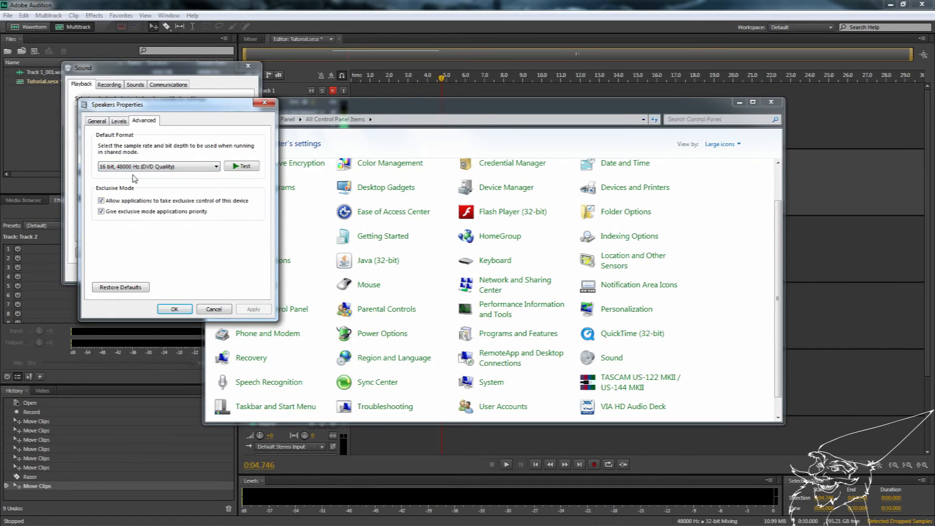
click(175, 309)
- Check the default sample rate and bit depth of the BEHRINGER Line In recording device, and close the Sound settings
click(109, 84)
click(120, 121)
double_click(121, 120)
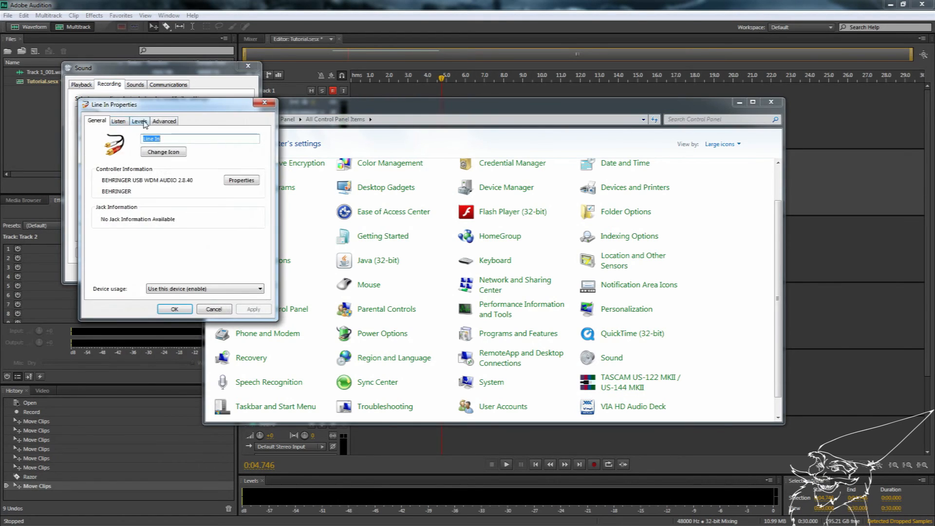
click(164, 120)
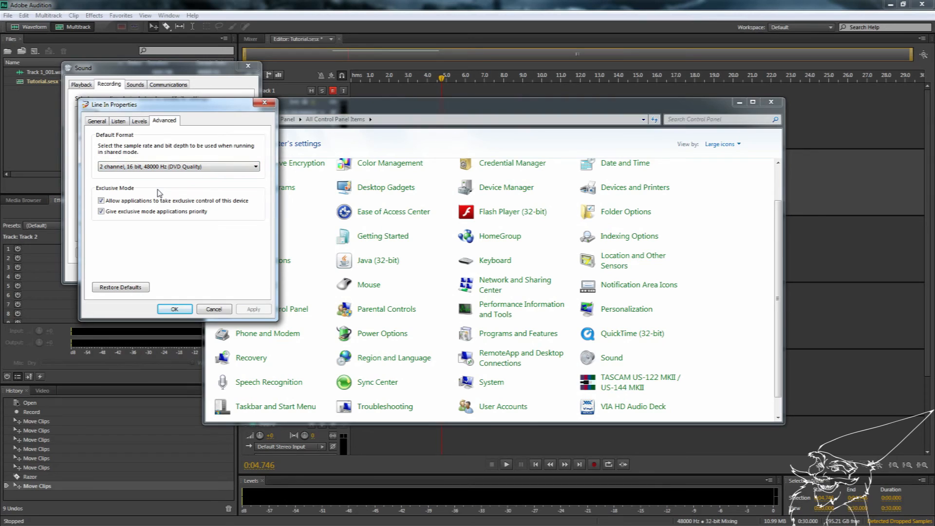
click(266, 103)
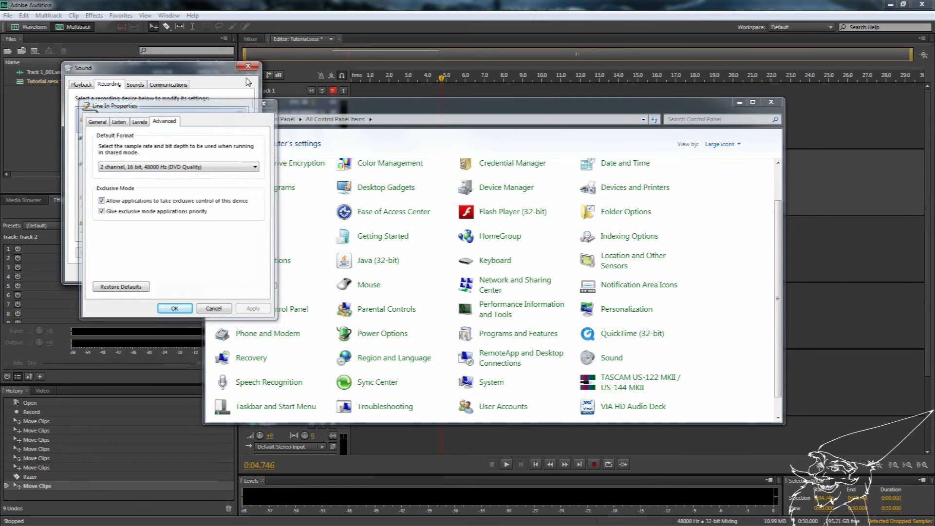
click(248, 66)
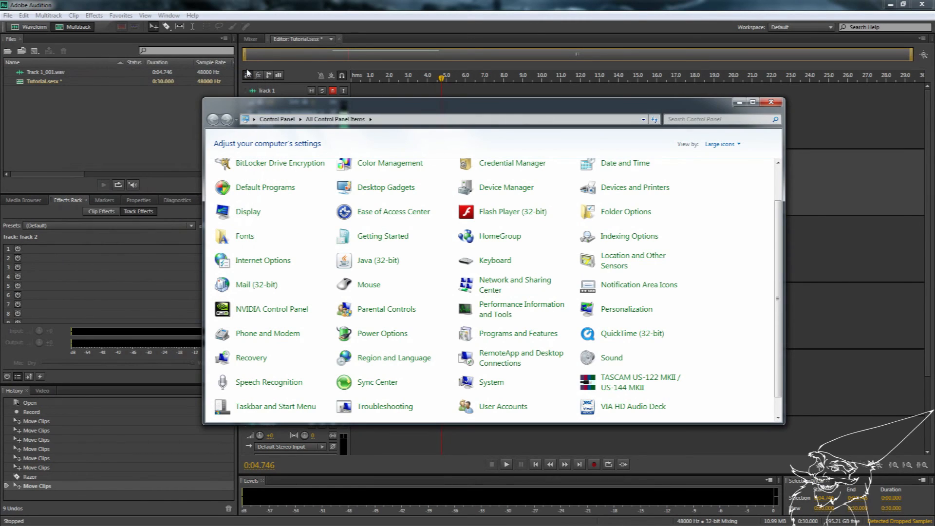